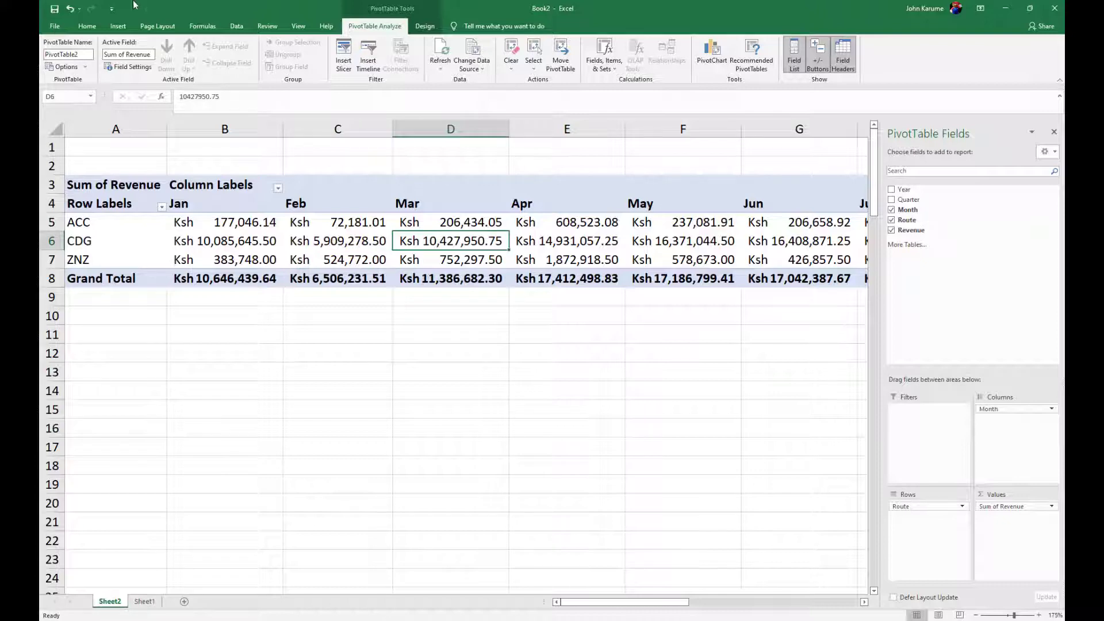
{"action": "left_click", "coordinate": [117, 27]}
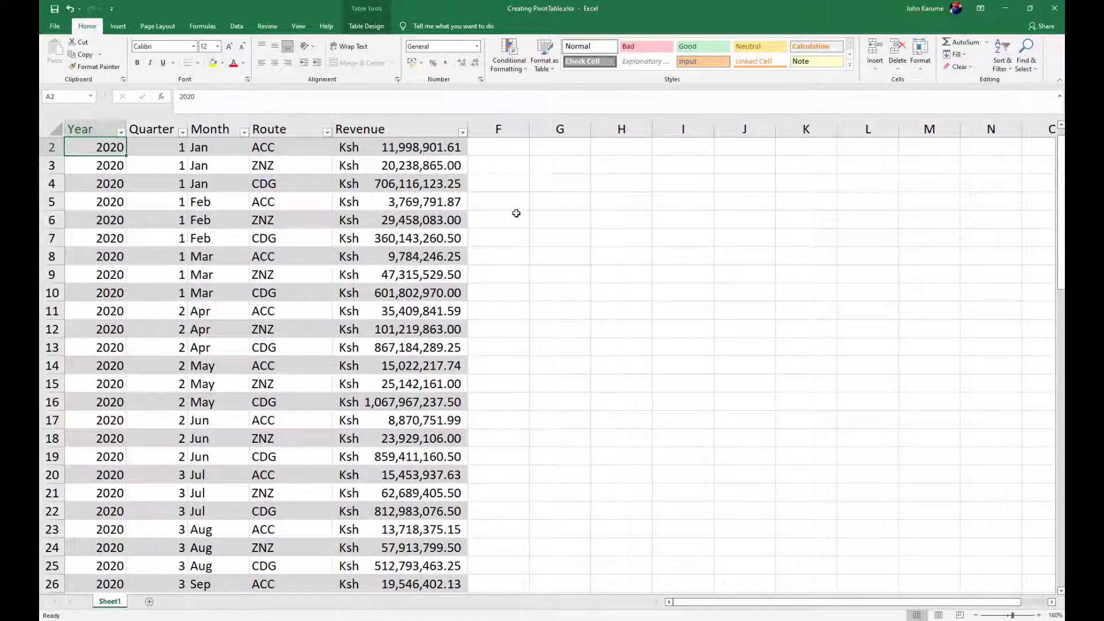
Create a PivotTable from the MonthlyRevenue table and place it on a new worksheet.
{"action": "left_click", "coordinate": [220, 200]}
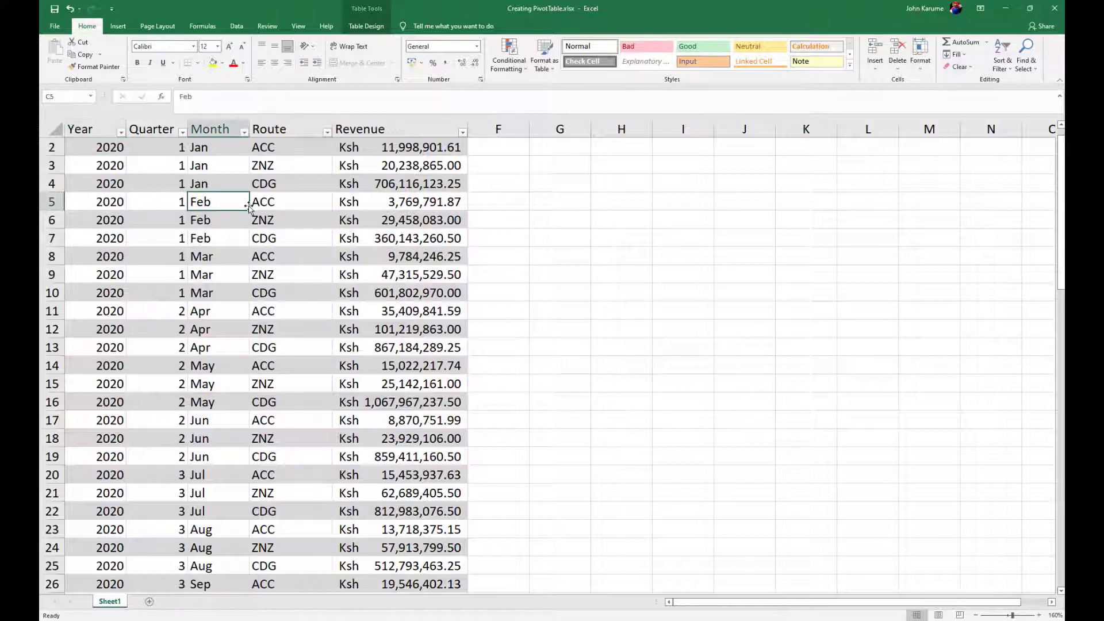
{"action": "left_click", "coordinate": [121, 28]}
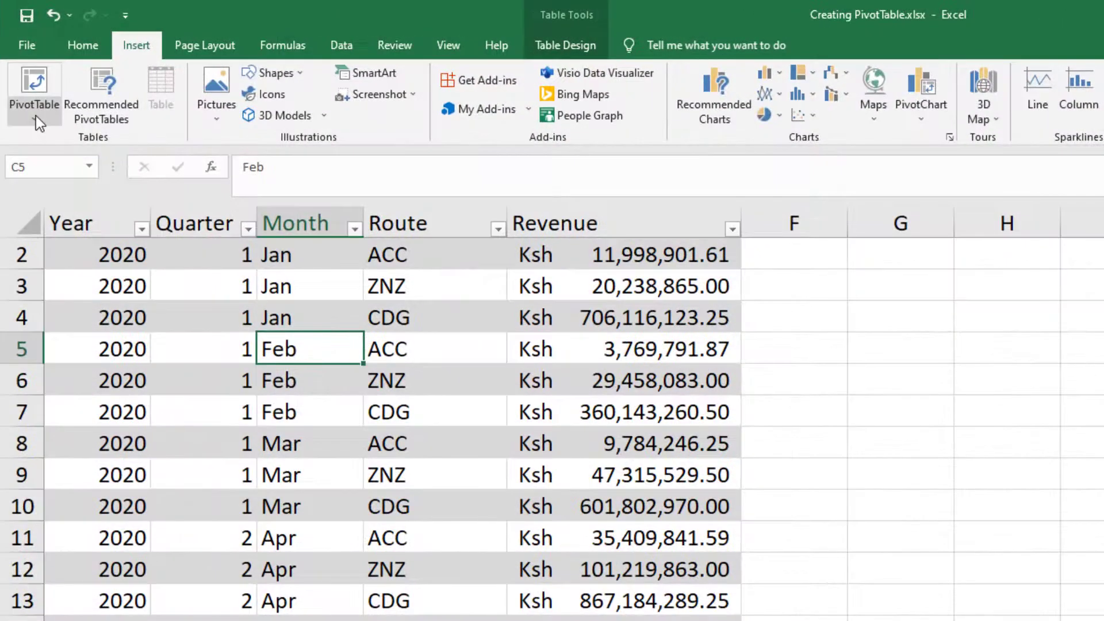
{"action": "left_click", "coordinate": [36, 116]}
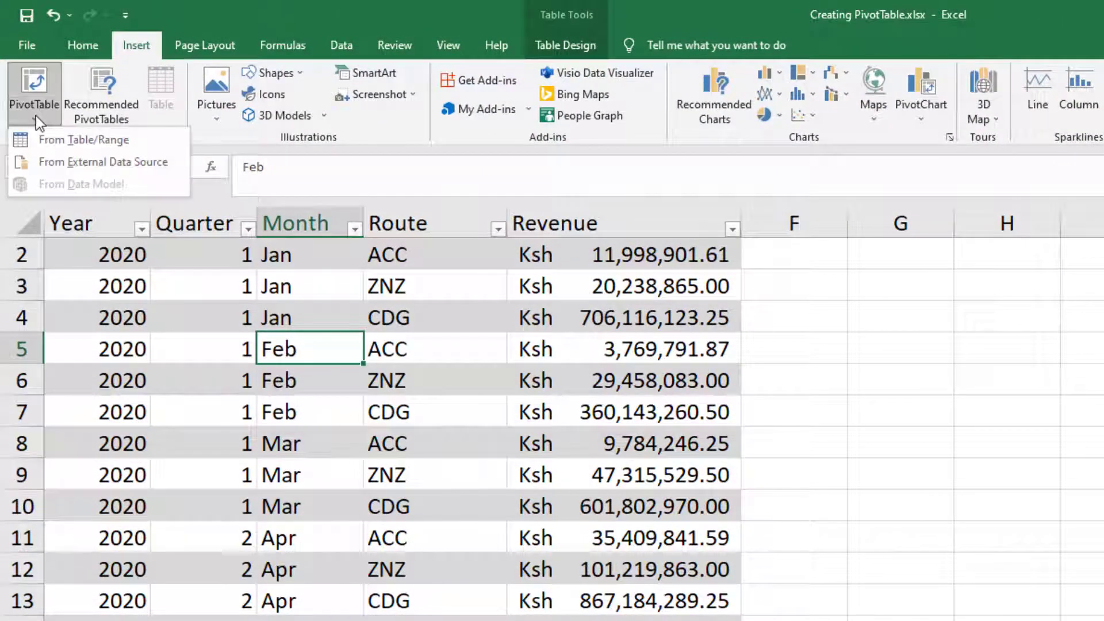
{"action": "left_click", "coordinate": [85, 140]}
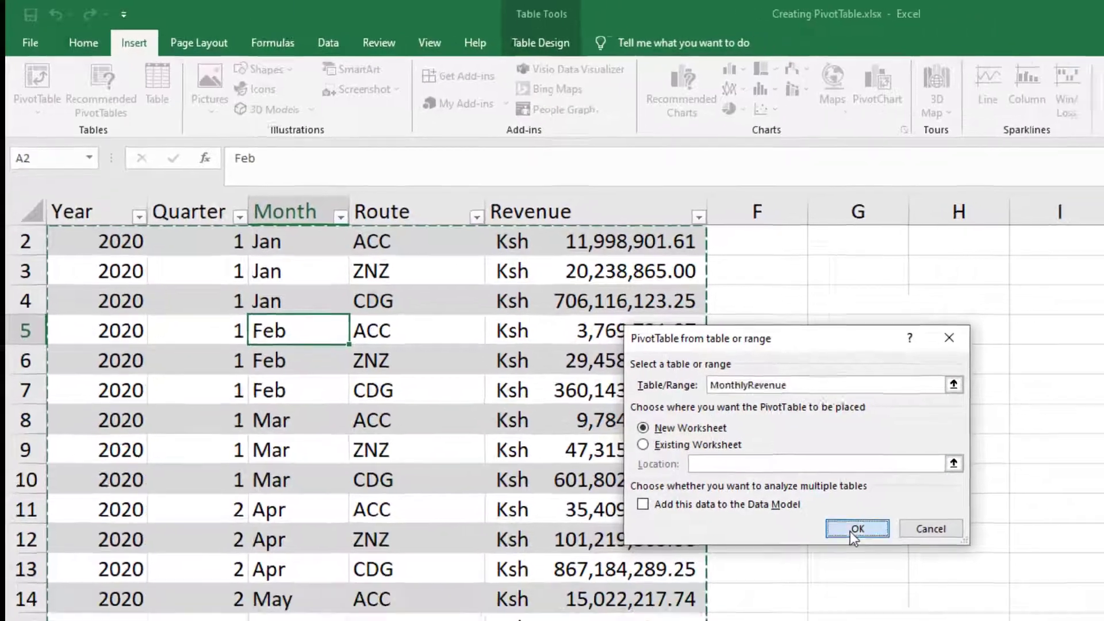
{"action": "left_click", "coordinate": [851, 529]}
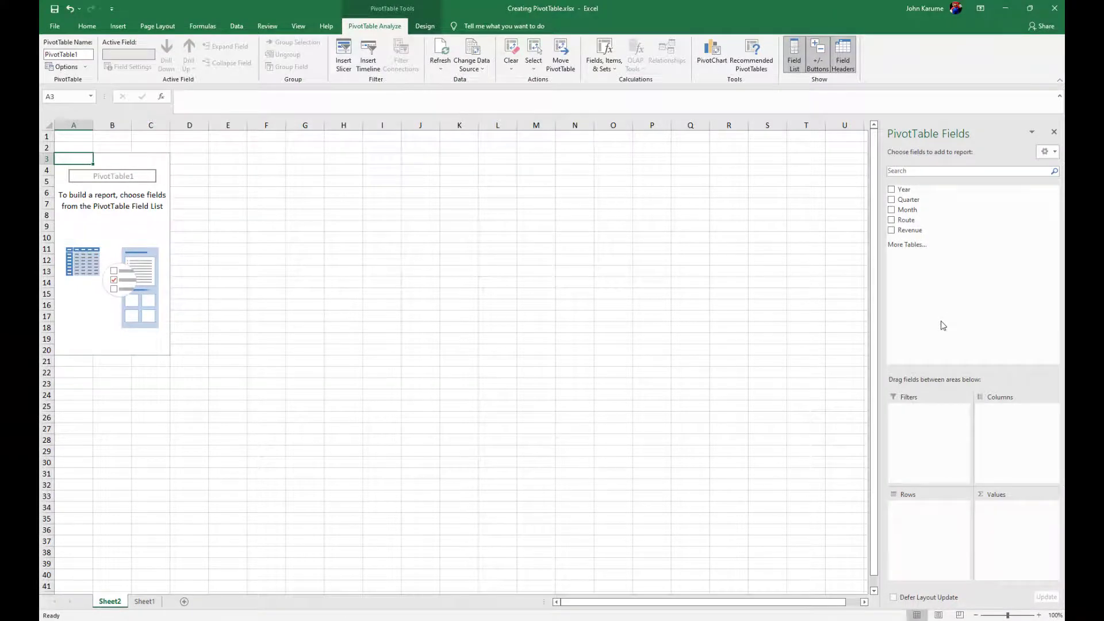
Lay out the PivotTable with Year and Quarter as rows, Route as columns and Revenue as summed values.
{"action": "left_click_drag", "start_coordinate": [904, 189], "coordinate": [910, 509]}
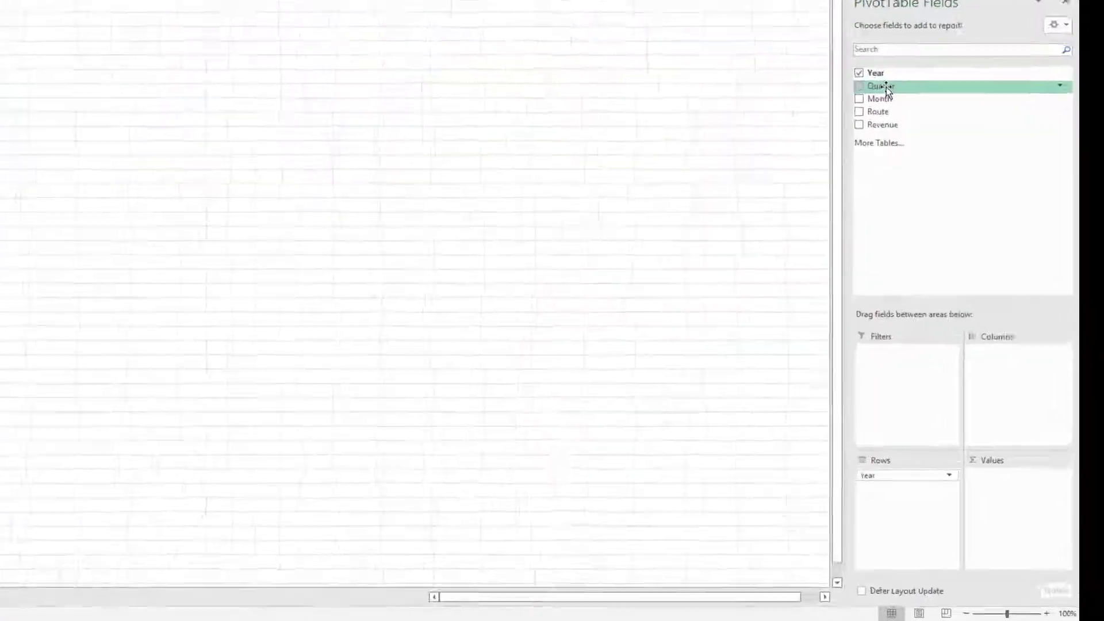
{"action": "left_click_drag", "start_coordinate": [912, 199], "coordinate": [915, 535]}
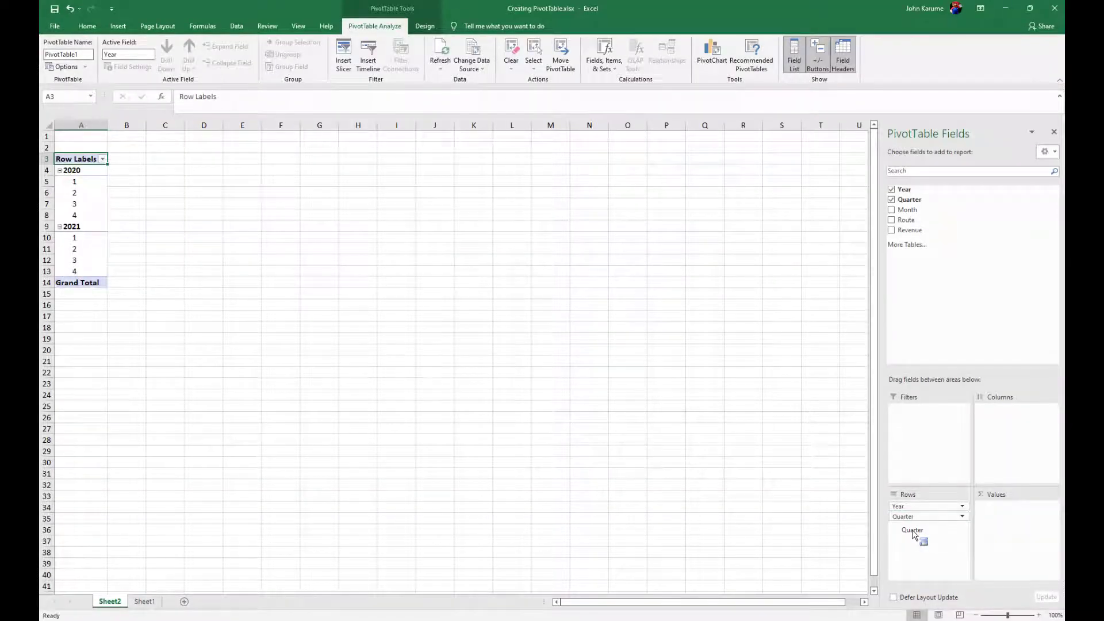
{"action": "left_click_drag", "start_coordinate": [907, 219], "coordinate": [1007, 508]}
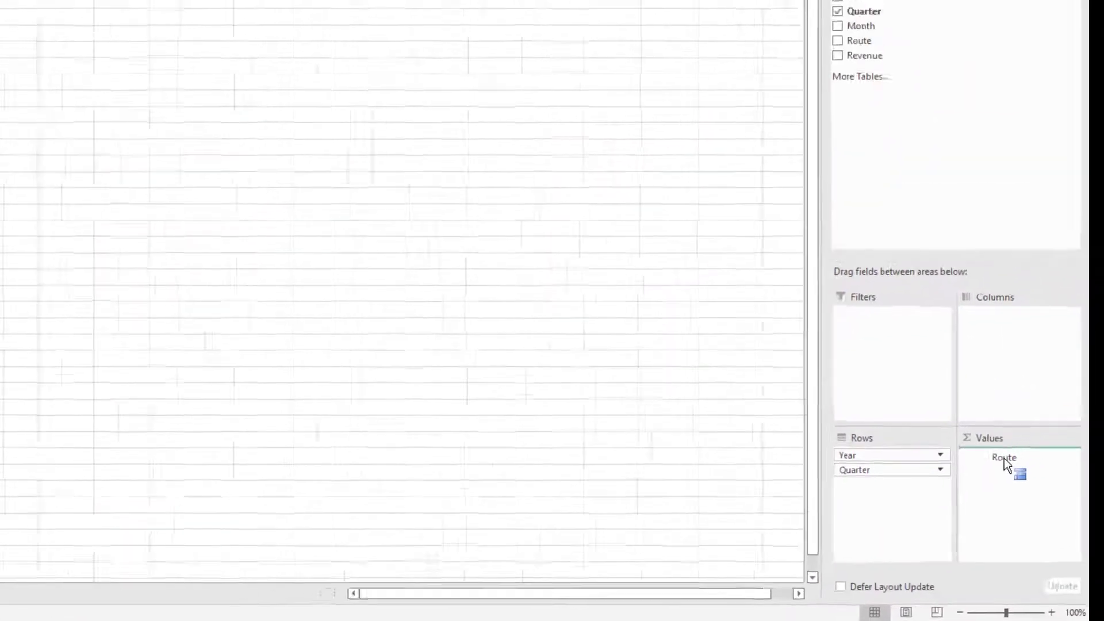
{"action": "left_click_drag", "start_coordinate": [1004, 458], "coordinate": [995, 333]}
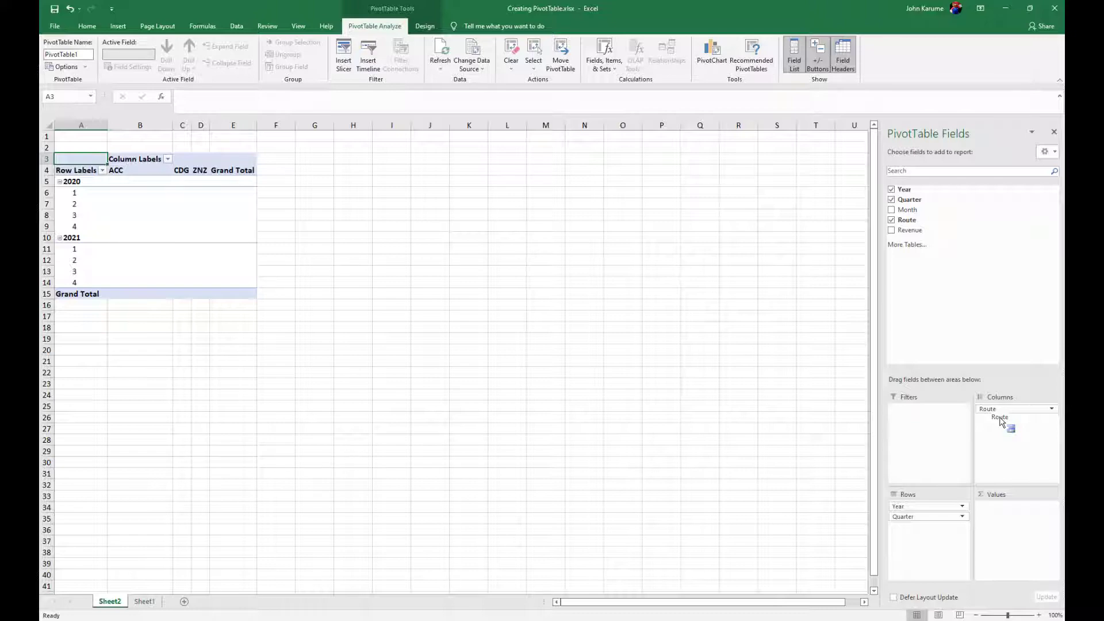
{"action": "left_click_drag", "start_coordinate": [909, 233], "coordinate": [982, 506]}
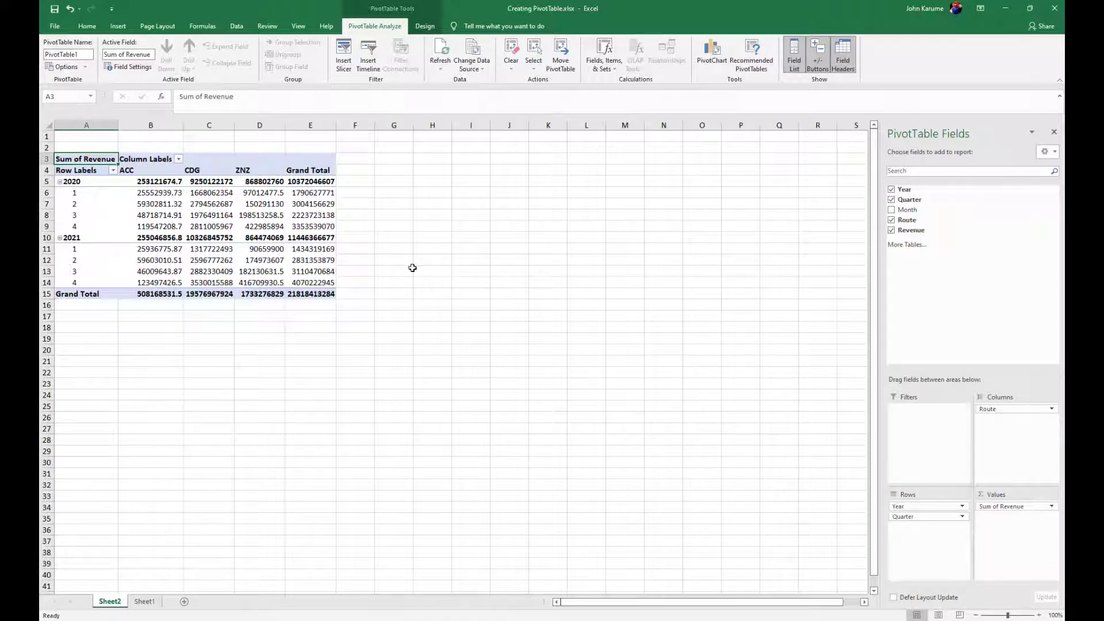
Autofit the PivotTable's CDG column to the width of its values.
{"action": "left_click", "coordinate": [1039, 615]}
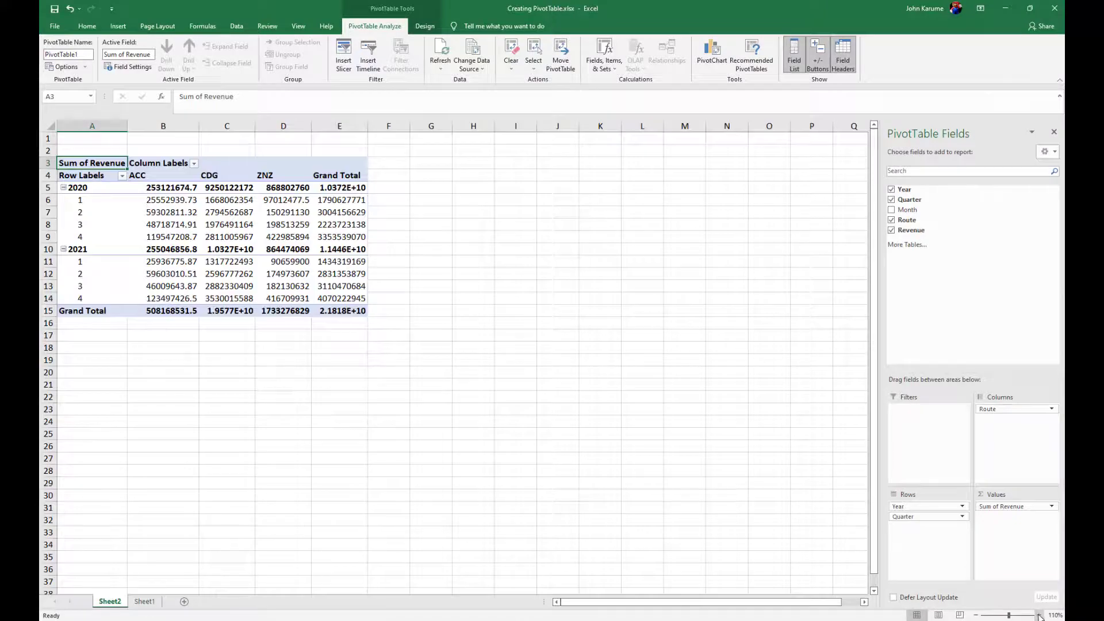
{"action": "left_click", "coordinate": [1039, 615]}
{"action": "left_click", "coordinate": [1040, 615]}
{"action": "left_click", "coordinate": [1039, 615]}
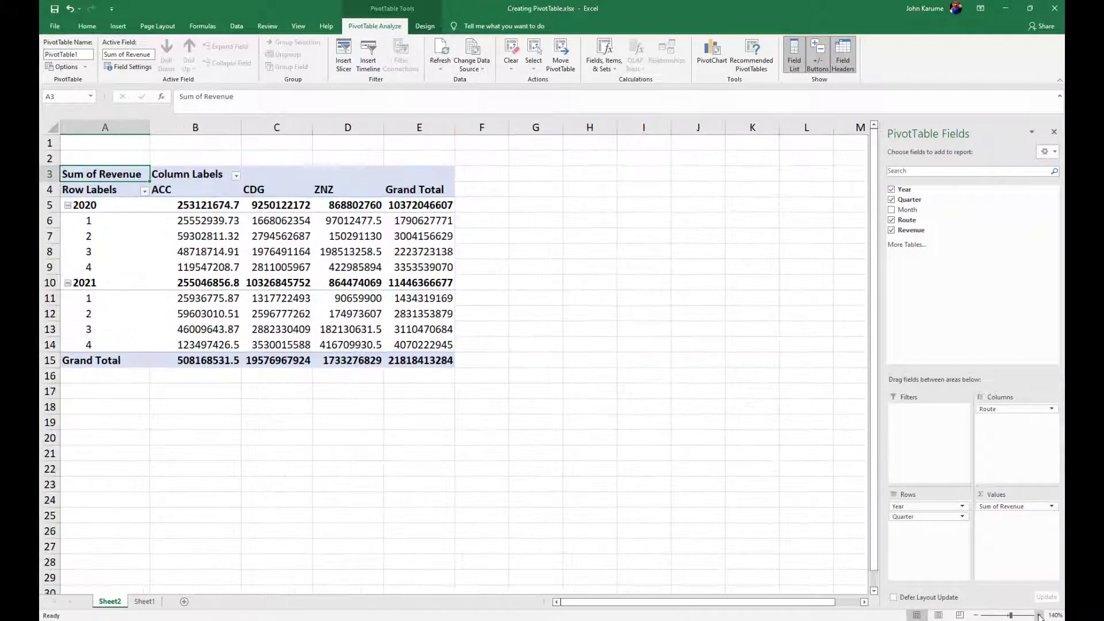
{"action": "left_click", "coordinate": [1039, 615]}
{"action": "left_click", "coordinate": [1039, 615]}
{"action": "left_click", "coordinate": [1040, 615]}
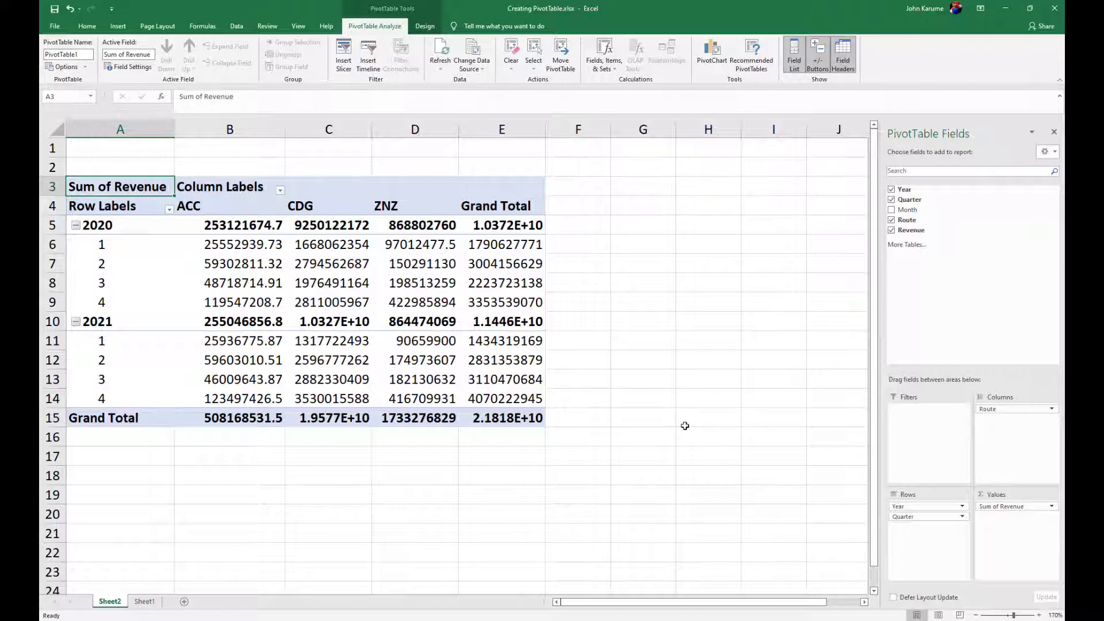
{"action": "double_click", "coordinate": [370, 126]}
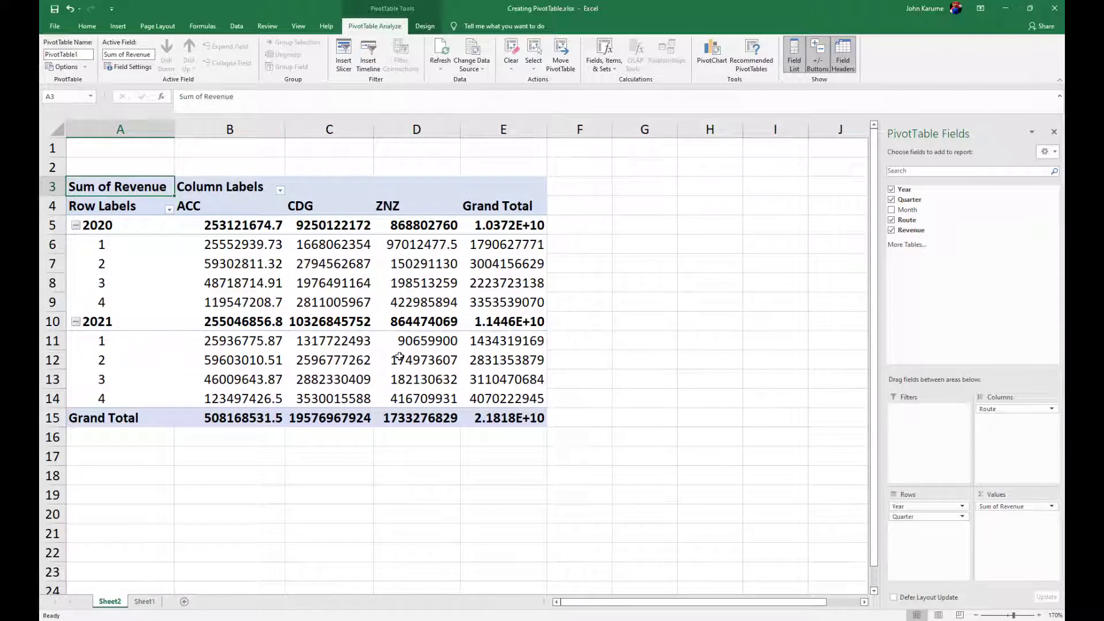
Replace Quarter with Month in the PivotTable's rows, nested under Year.
{"action": "left_click_drag", "start_coordinate": [906, 517], "coordinate": [930, 258]}
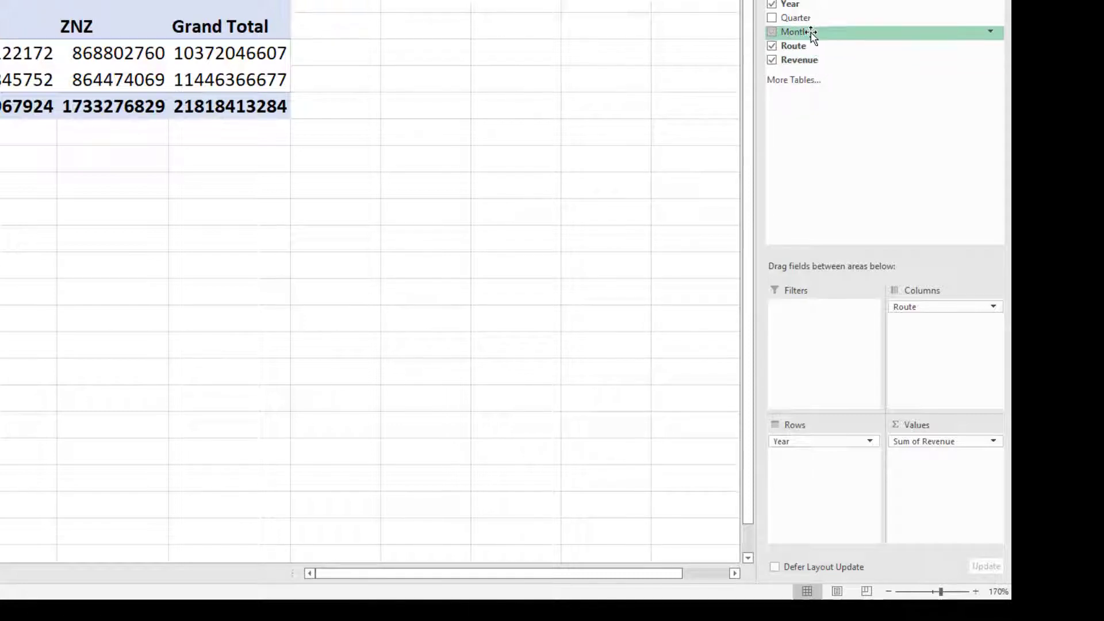
{"action": "left_click_drag", "start_coordinate": [813, 32], "coordinate": [812, 459]}
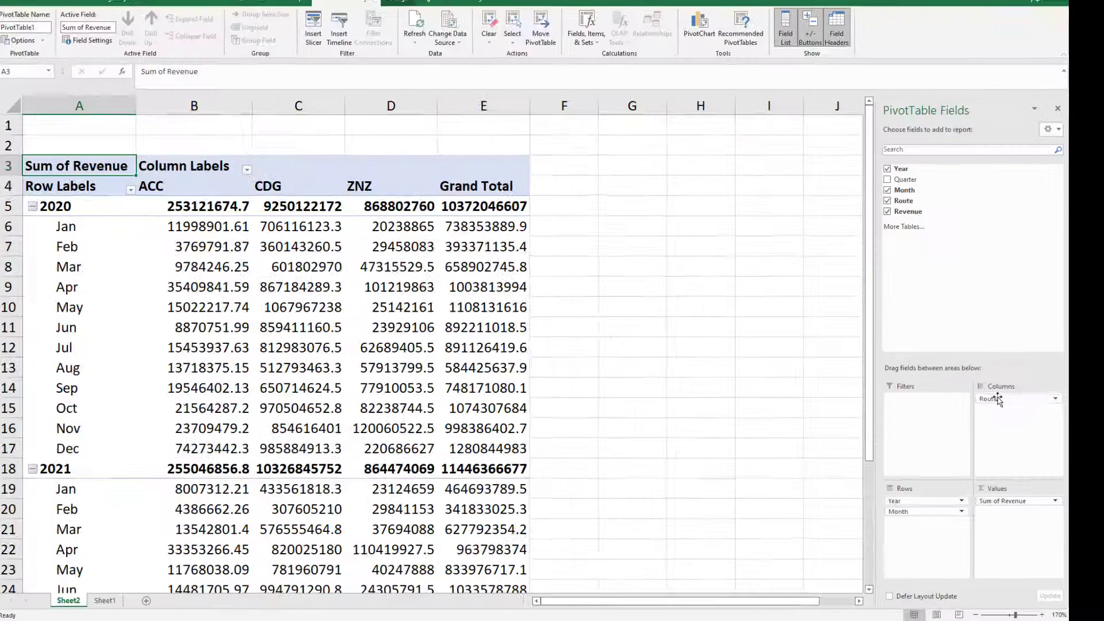
Move Route from the PivotTable's columns into its rows, placing it between Year and Month.
{"action": "left_click_drag", "start_coordinate": [914, 308], "coordinate": [864, 450]}
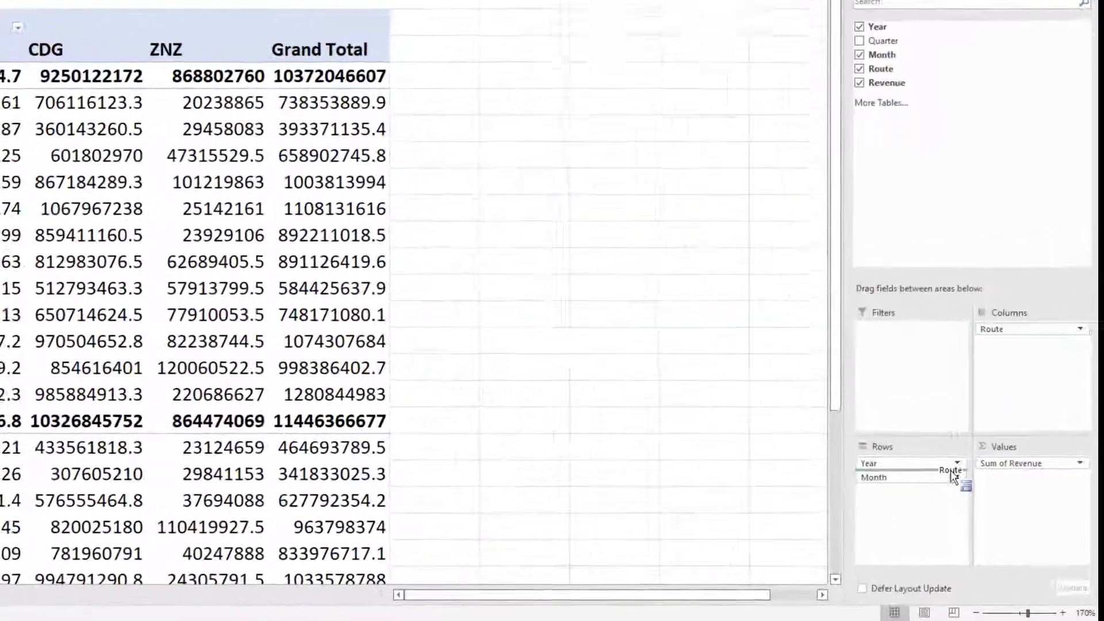
{"action": "left_click_drag", "start_coordinate": [951, 470], "coordinate": [911, 520]}
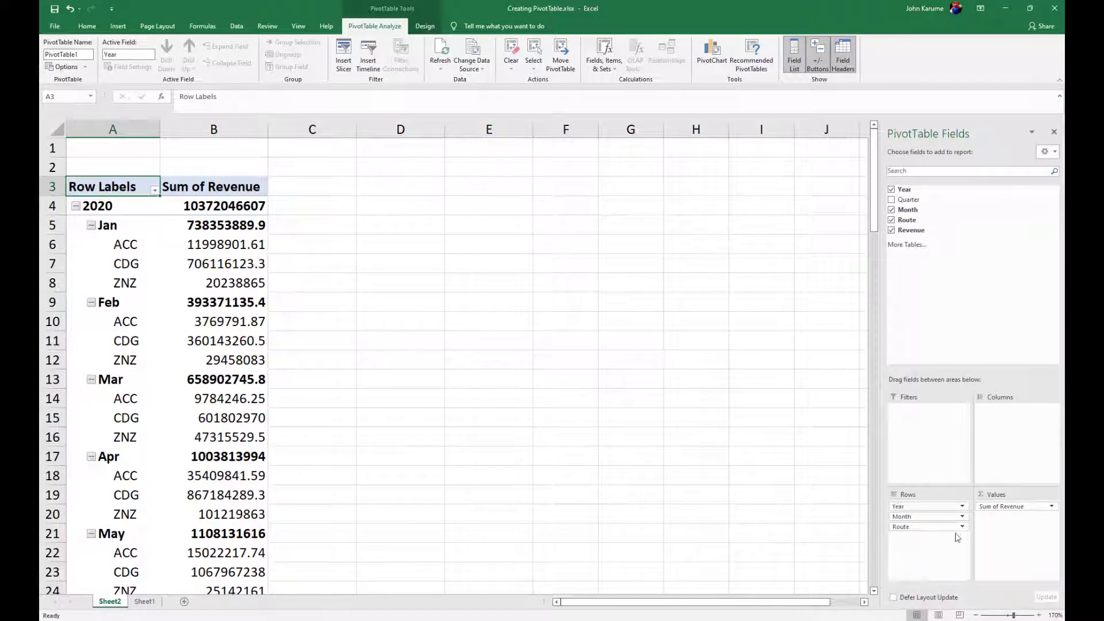
{"action": "left_click_drag", "start_coordinate": [911, 527], "coordinate": [915, 518]}
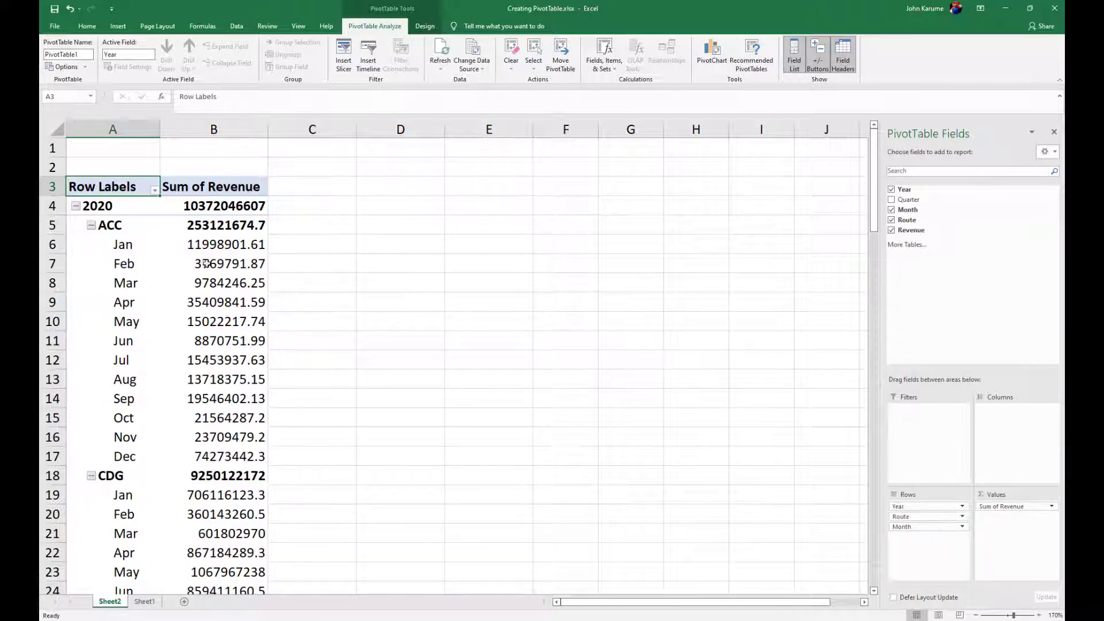
Examine the PivotTable's revenue grouped by year, route and month.
{"action": "scroll", "coordinate": [350, 358], "scroll_direction": "down", "scroll_amount": 3}
{"action": "scroll", "coordinate": [306, 399], "scroll_direction": "down", "scroll_amount": 1}
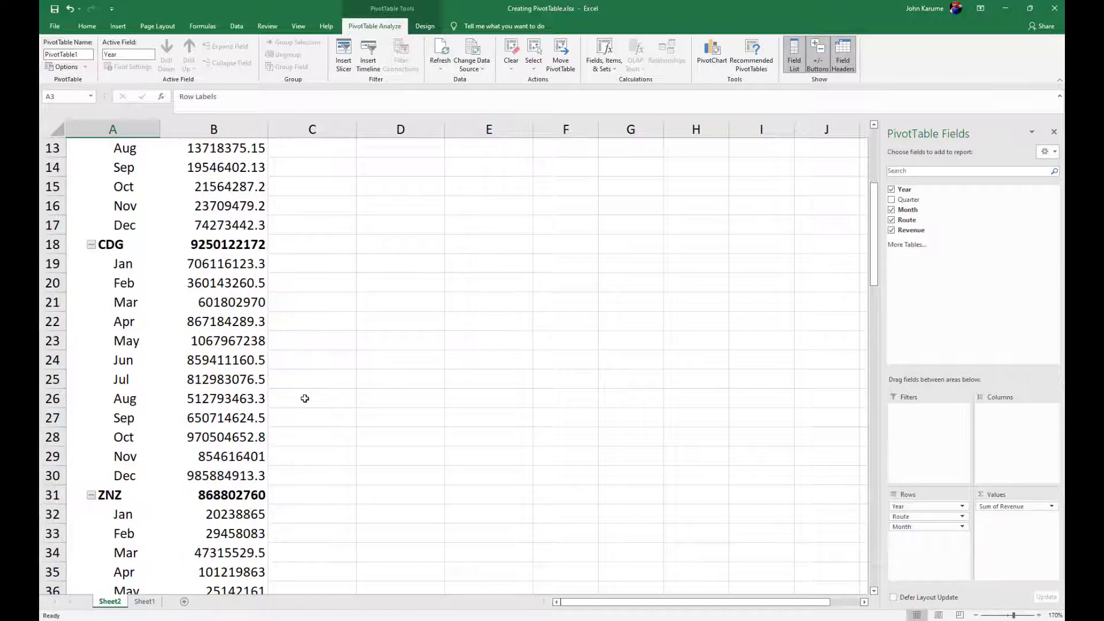
{"action": "scroll", "coordinate": [305, 399], "scroll_direction": "down", "scroll_amount": 3}
{"action": "scroll", "coordinate": [305, 398], "scroll_direction": "up", "scroll_amount": 7}
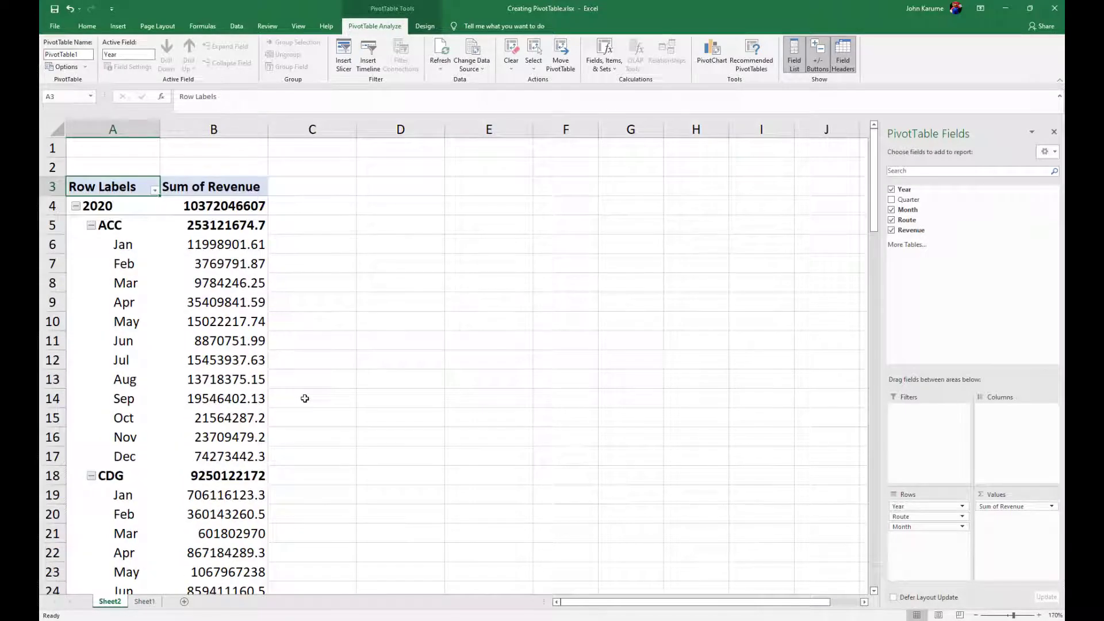
{"action": "scroll", "coordinate": [304, 399], "scroll_direction": "down", "scroll_amount": 1}
{"action": "scroll", "coordinate": [305, 399], "scroll_direction": "up", "scroll_amount": 1}
{"action": "scroll", "coordinate": [305, 399], "scroll_direction": "down", "scroll_amount": 1}
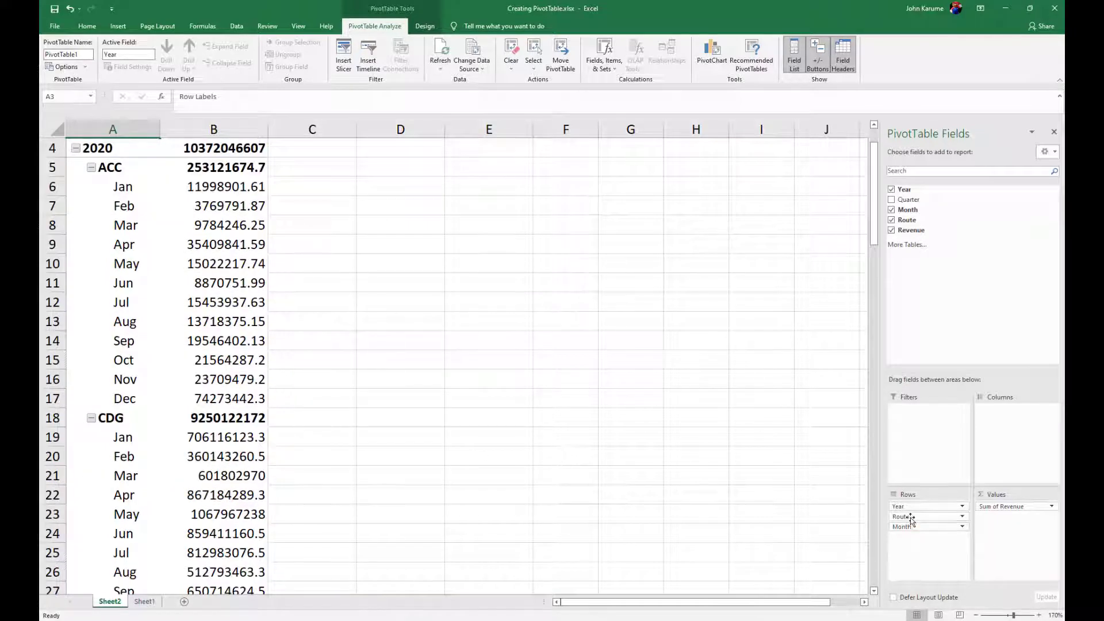
Move Route back to the PivotTable's columns and remove Month from the rows.
{"action": "left_click_drag", "start_coordinate": [911, 520], "coordinate": [1020, 427]}
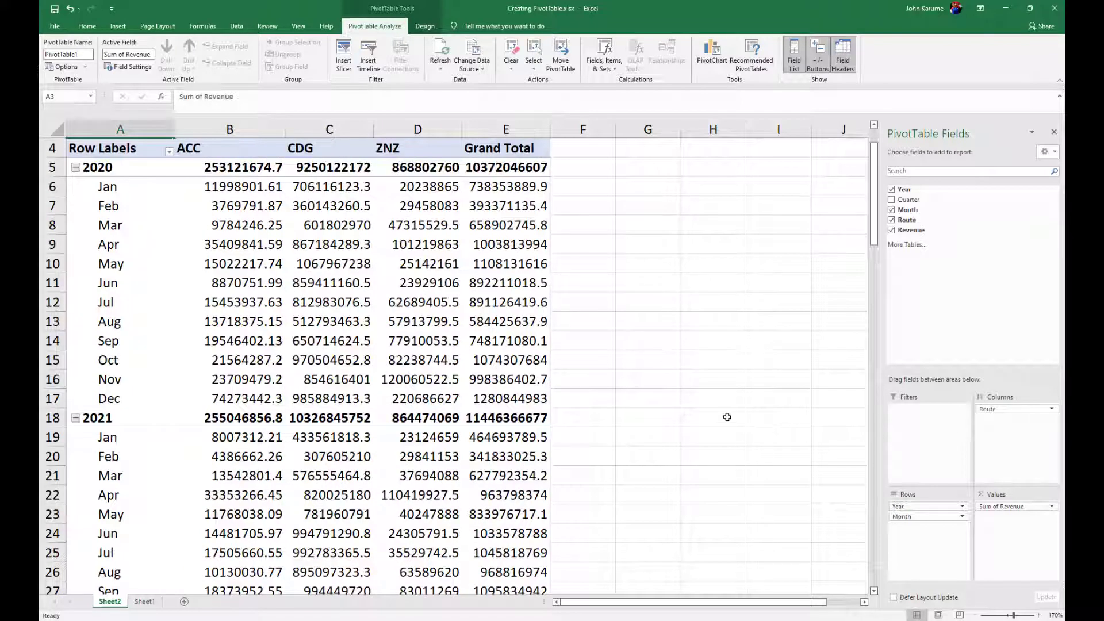
{"action": "scroll", "coordinate": [728, 416], "scroll_direction": "up", "scroll_amount": 1}
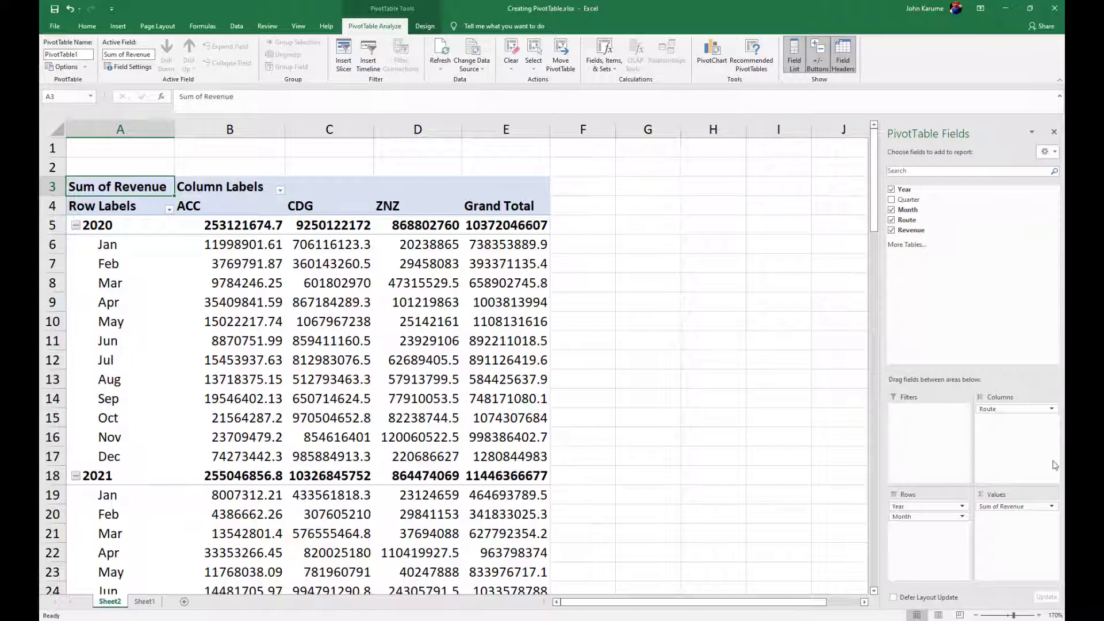
{"action": "left_click_drag", "start_coordinate": [923, 520], "coordinate": [942, 223]}
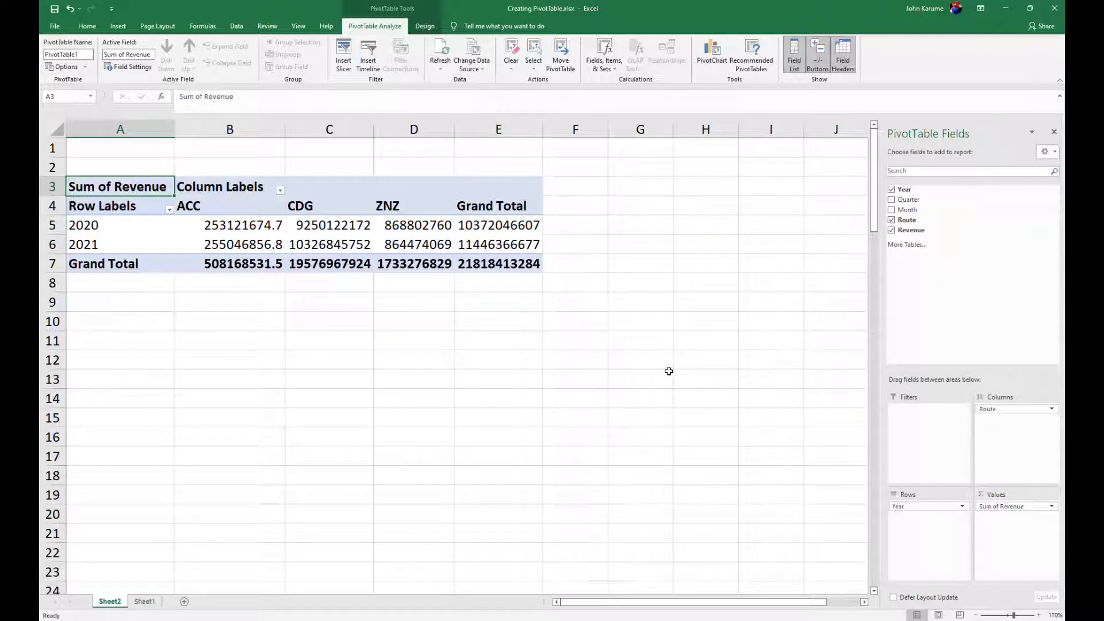
Check the source Revenue column on Sheet1 and format the PivotTable's values on Sheet2 as Accounting with 2 decimal places and the Ksh symbol.
{"action": "left_click", "coordinate": [144, 602]}
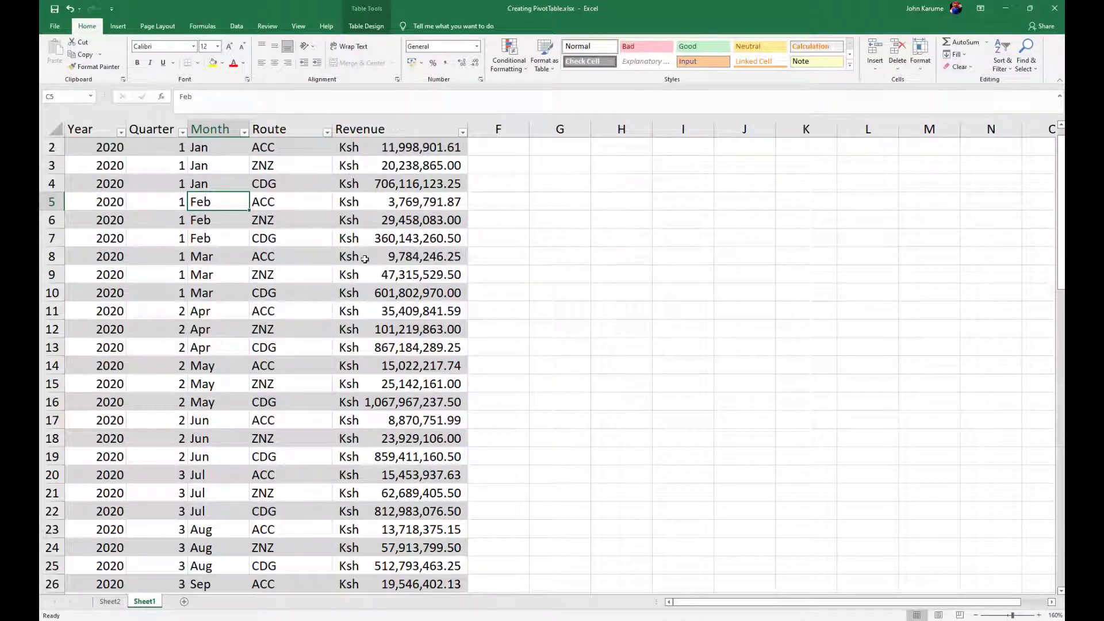
{"action": "left_click", "coordinate": [109, 601]}
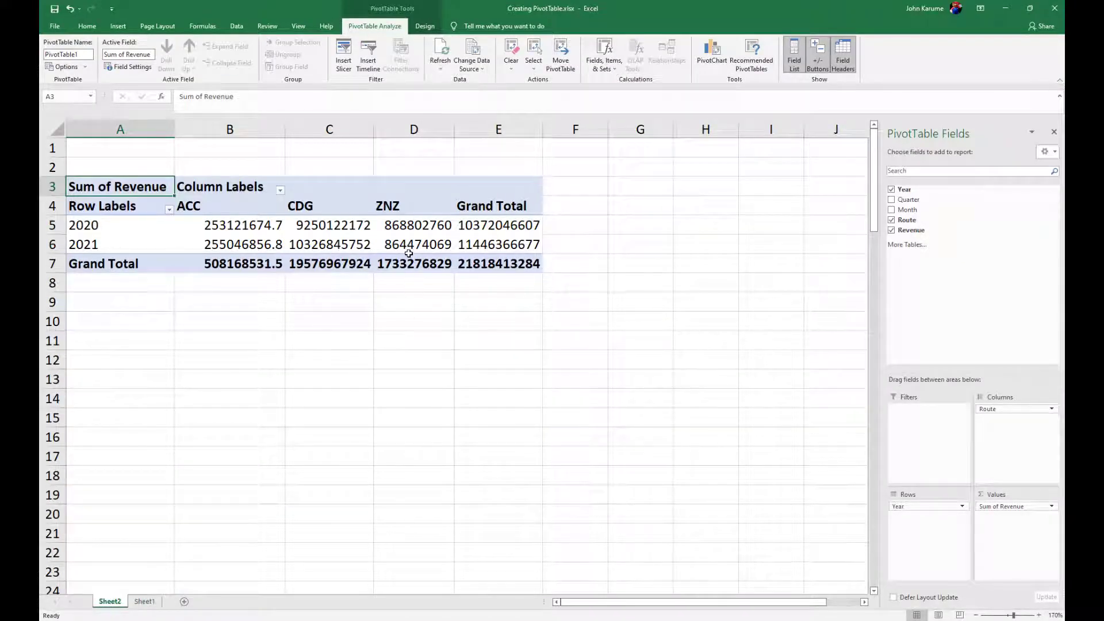
{"action": "right_click", "coordinate": [413, 226]}
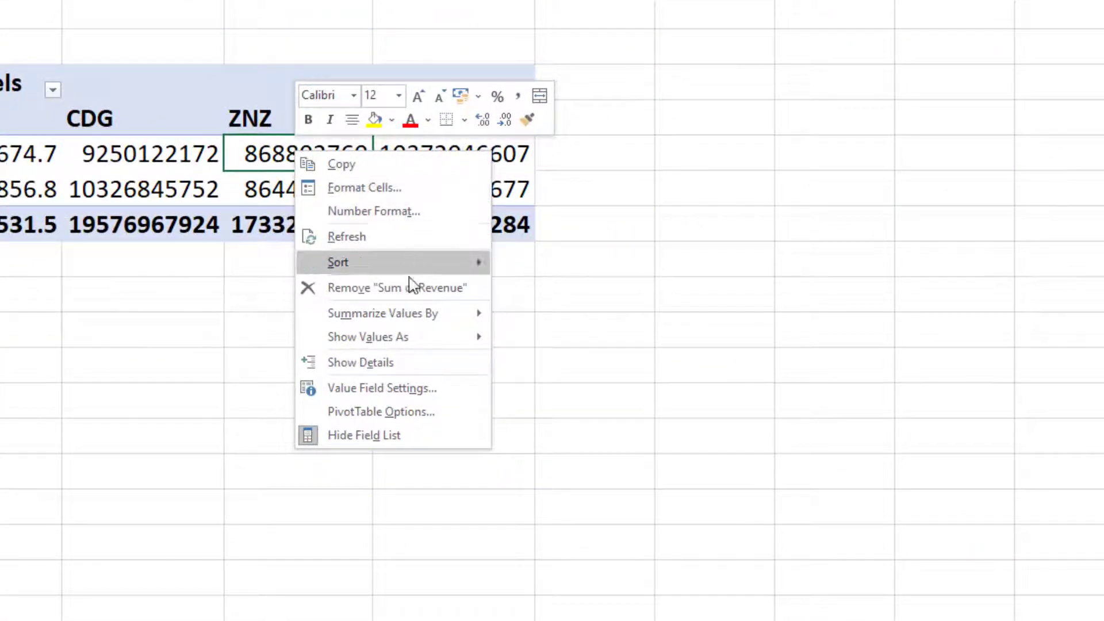
{"action": "left_click", "coordinate": [400, 396]}
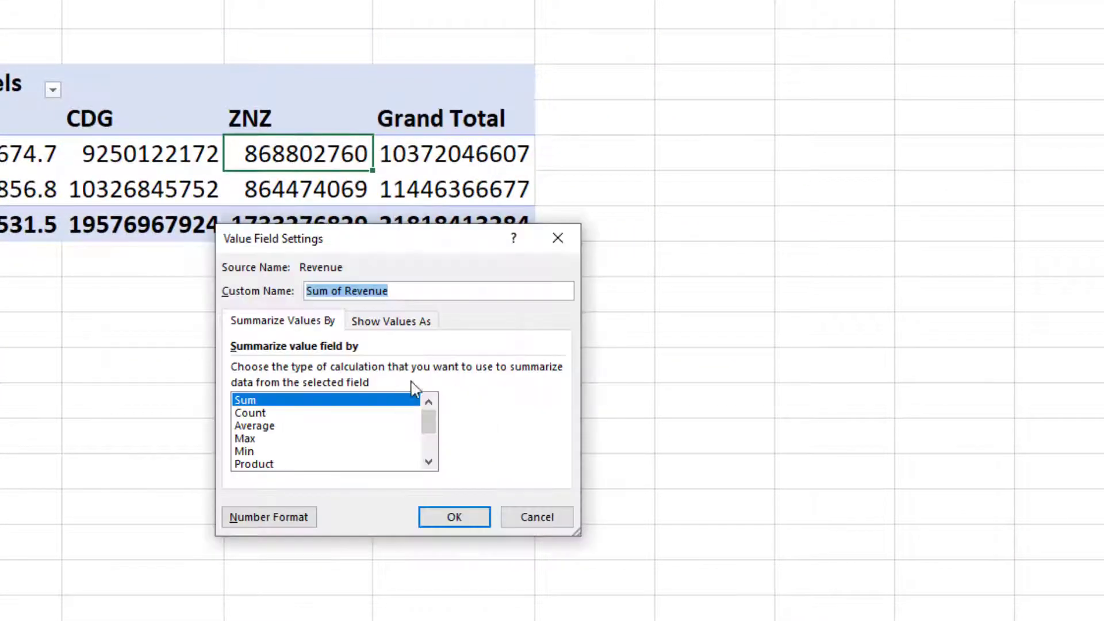
{"action": "left_click", "coordinate": [260, 525]}
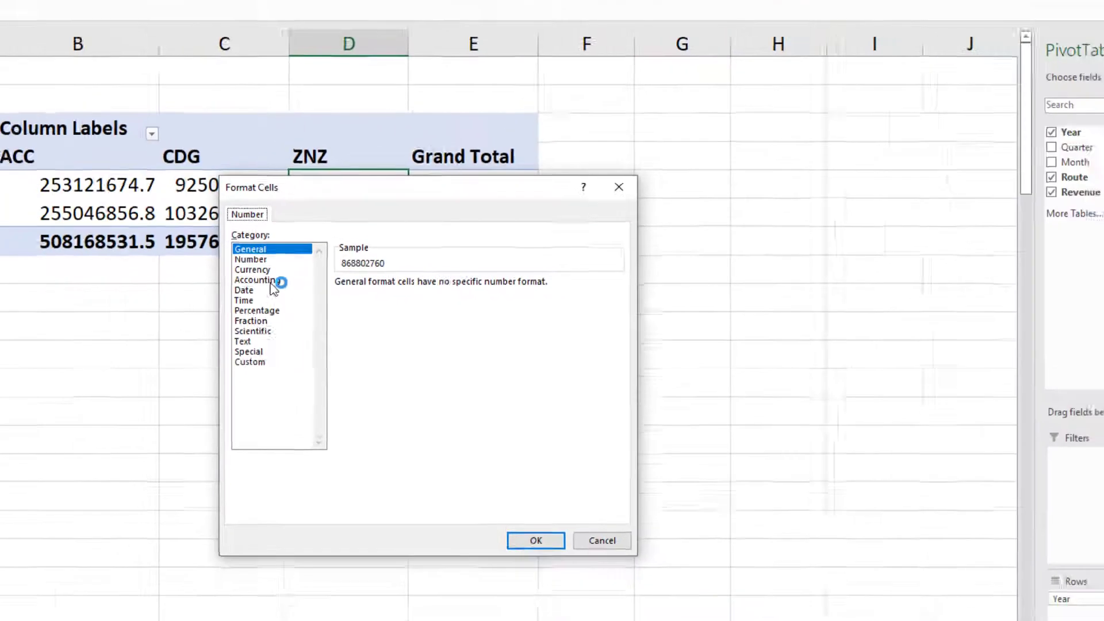
{"action": "left_click", "coordinate": [198, 274]}
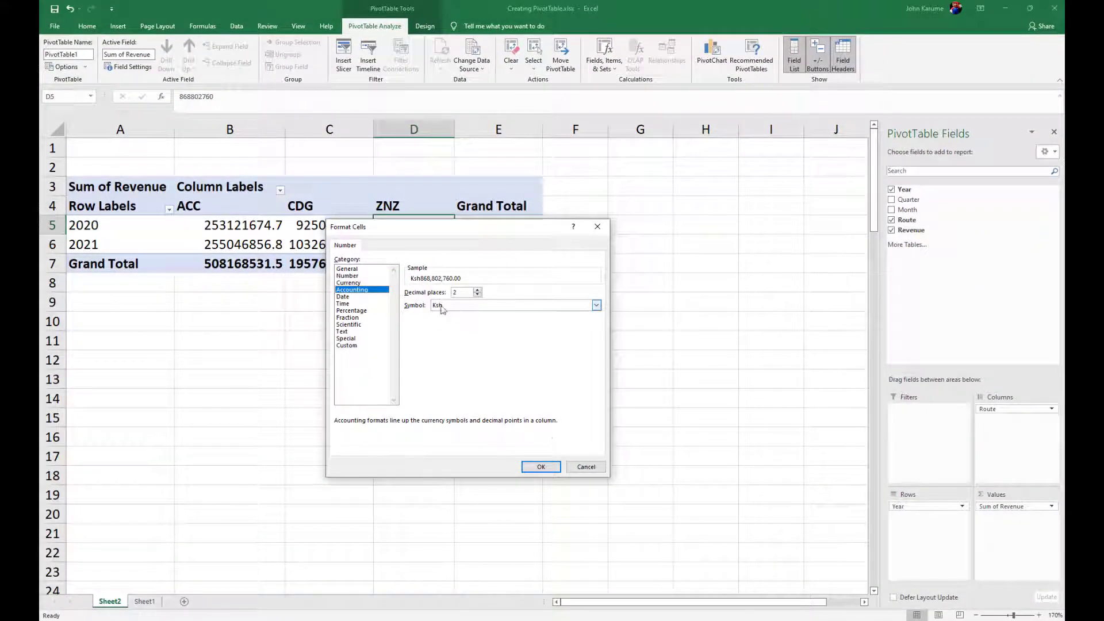
{"action": "left_click", "coordinate": [540, 465]}
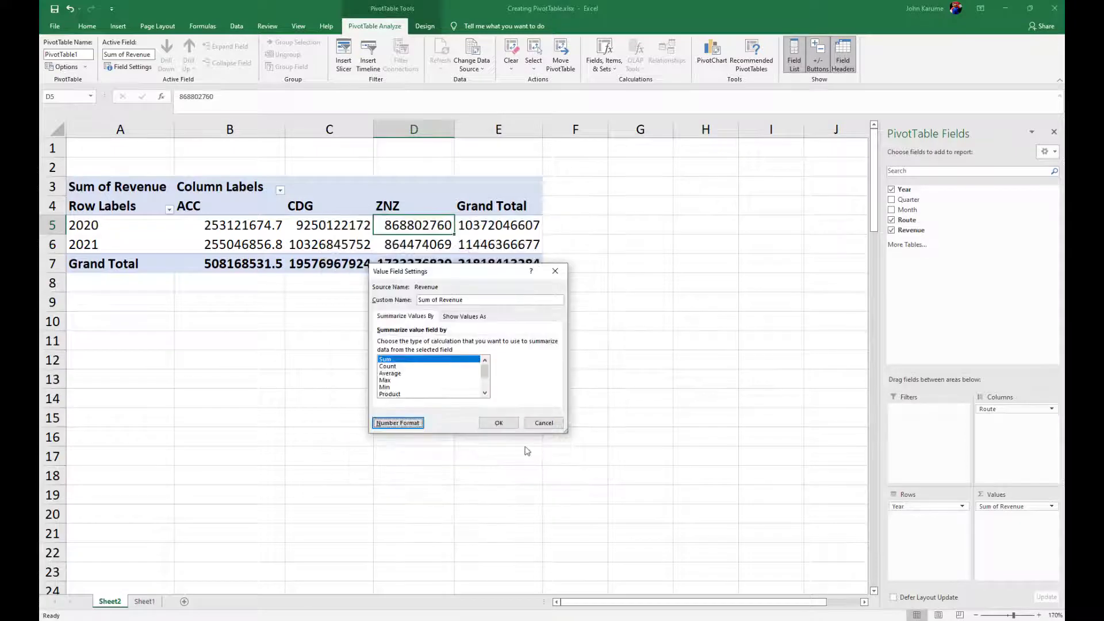
{"action": "left_click", "coordinate": [505, 427]}
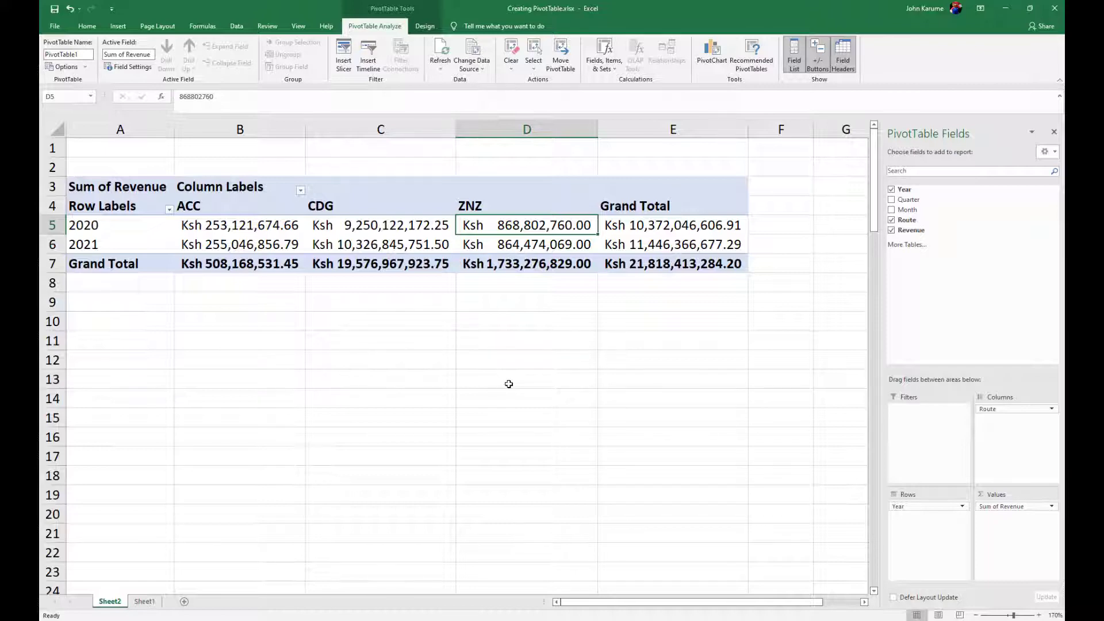
Insert a 2-D clustered column chart based on the PivotTable.
{"action": "left_click", "coordinate": [380, 225]}
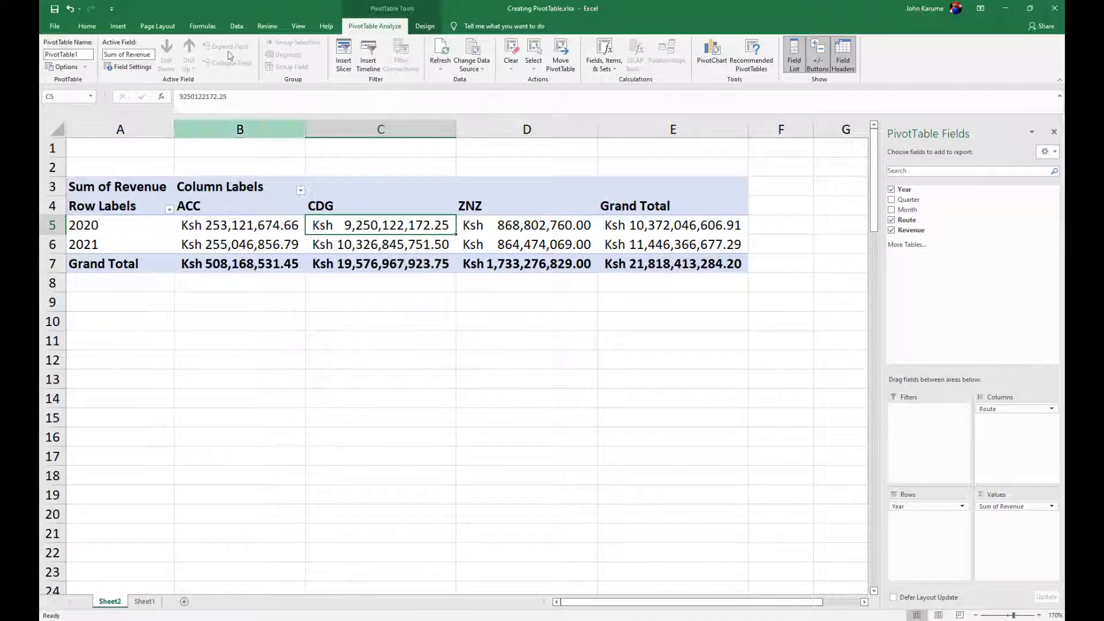
{"action": "left_click", "coordinate": [118, 26]}
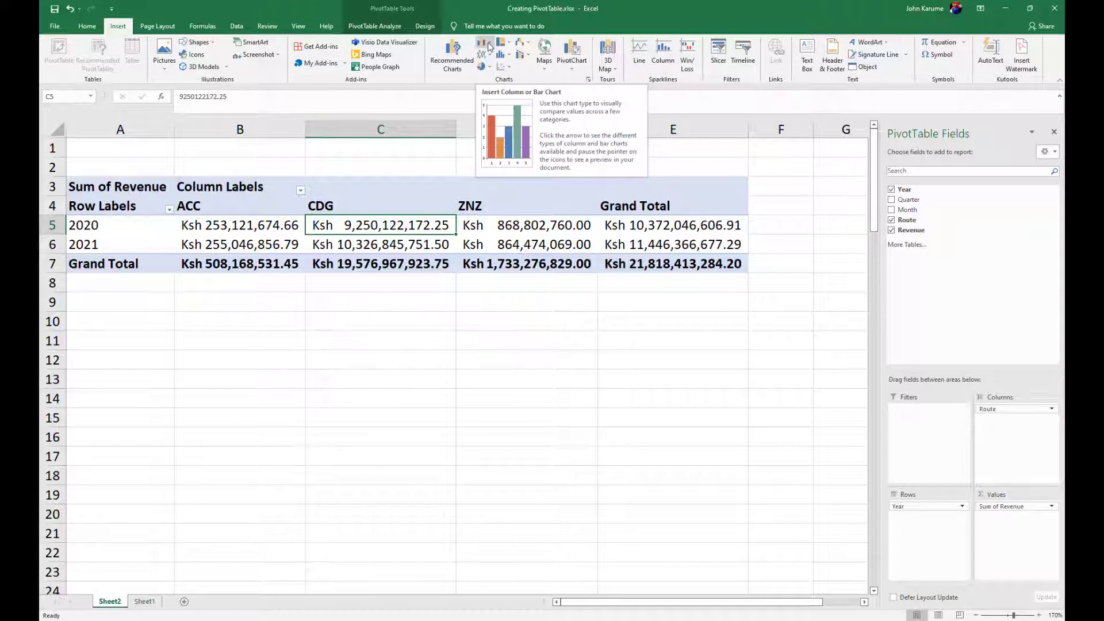
{"action": "left_click", "coordinate": [483, 44]}
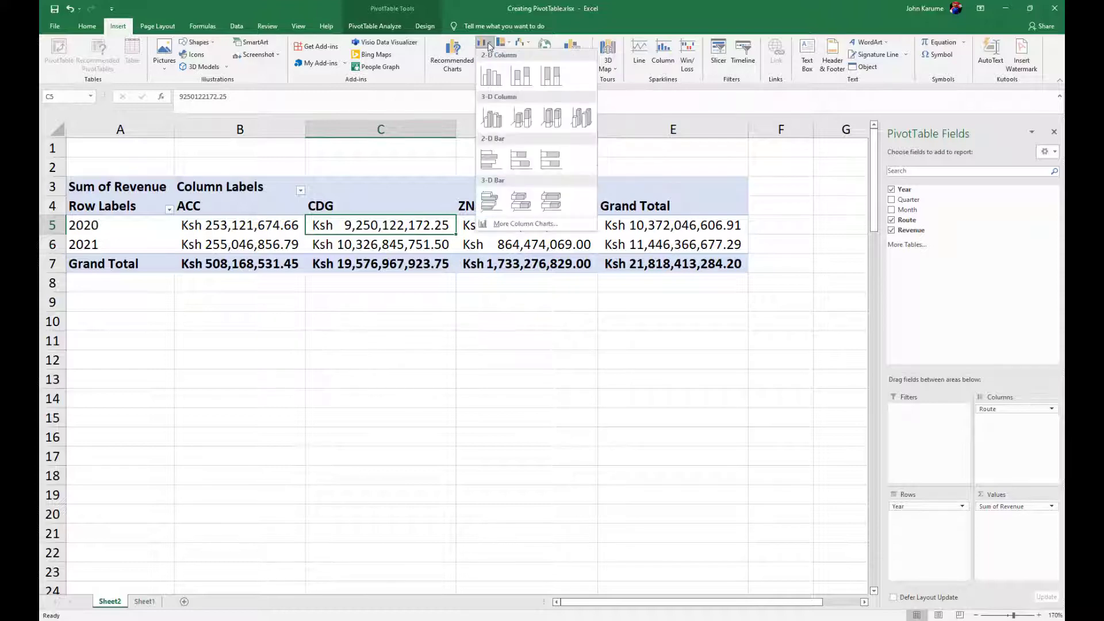
{"action": "left_click", "coordinate": [492, 76]}
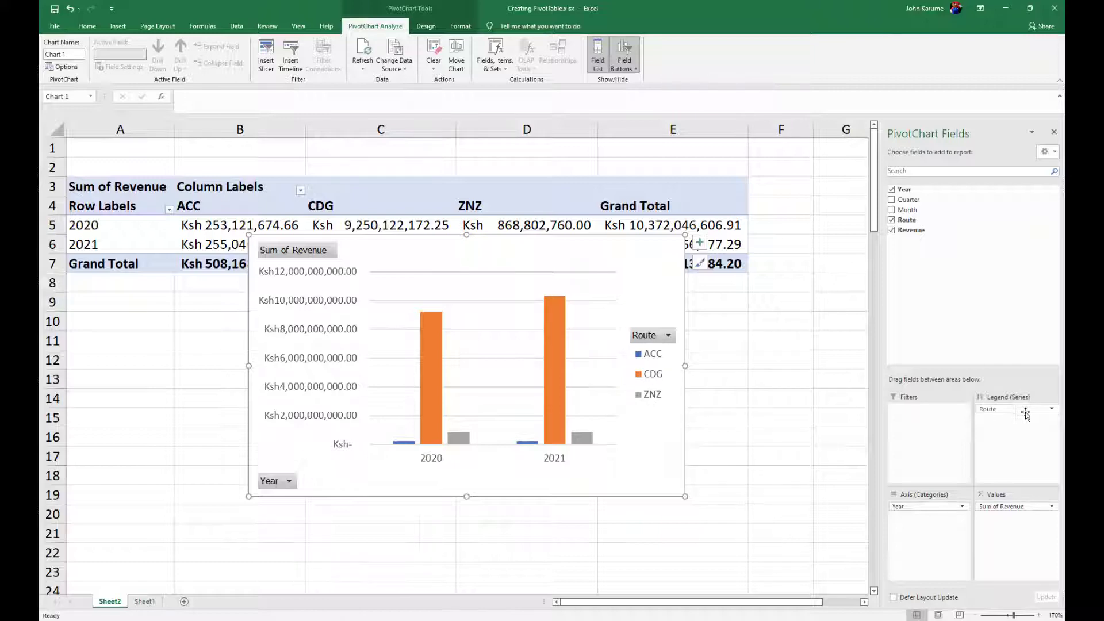
Move Route to the chart's axis categories under Year, and return it to the legend series.
{"action": "left_click_drag", "start_coordinate": [999, 412], "coordinate": [909, 529]}
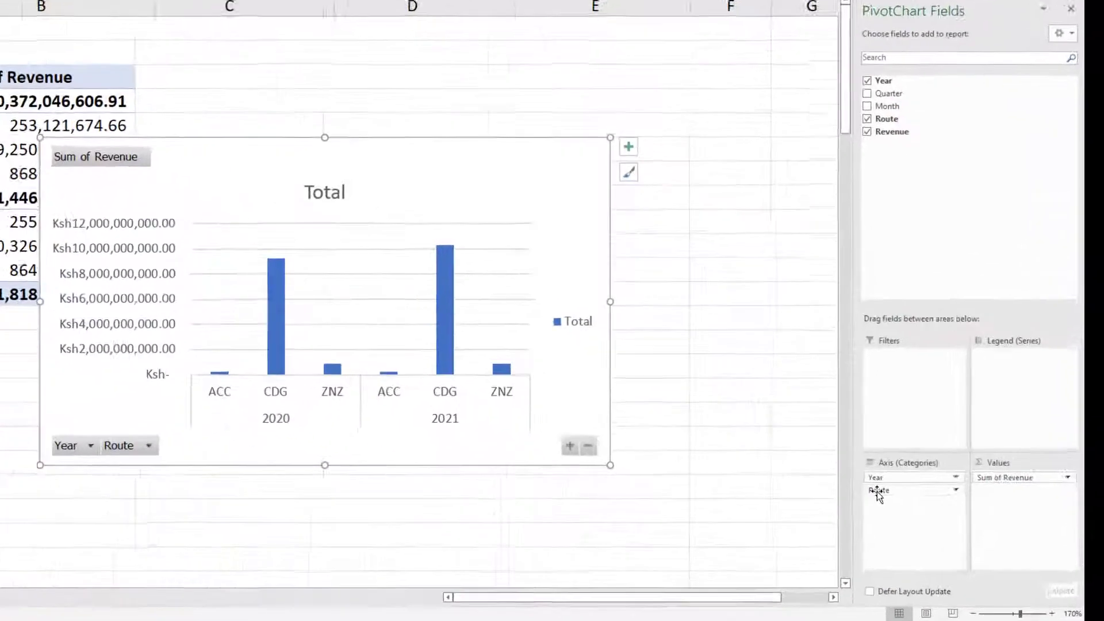
{"action": "left_click_drag", "start_coordinate": [878, 491], "coordinate": [1018, 386]}
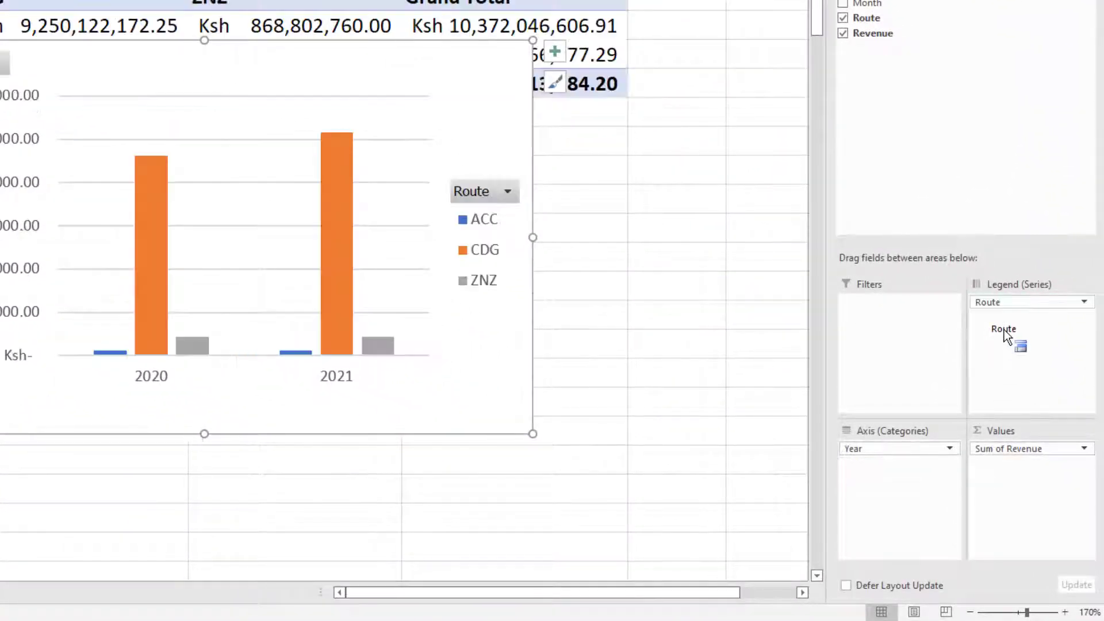